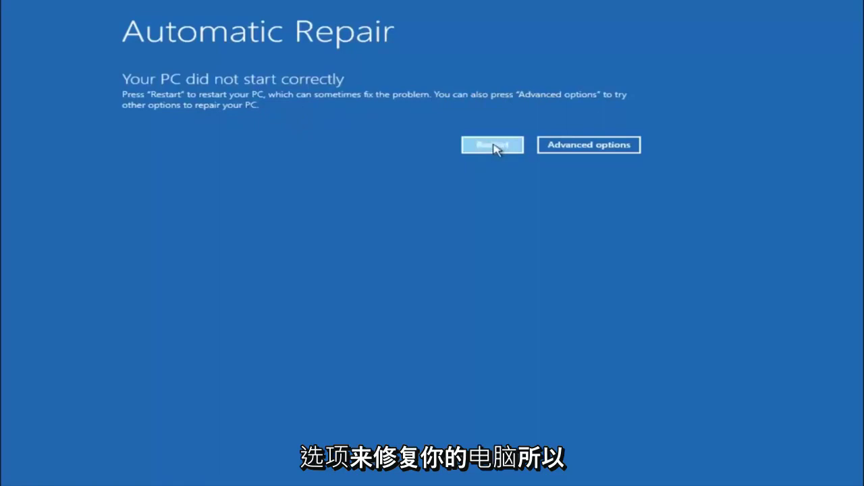
# Go through Advanced options, Troubleshoot and Advanced options to launch System Restore
pyautogui.click(587, 144)
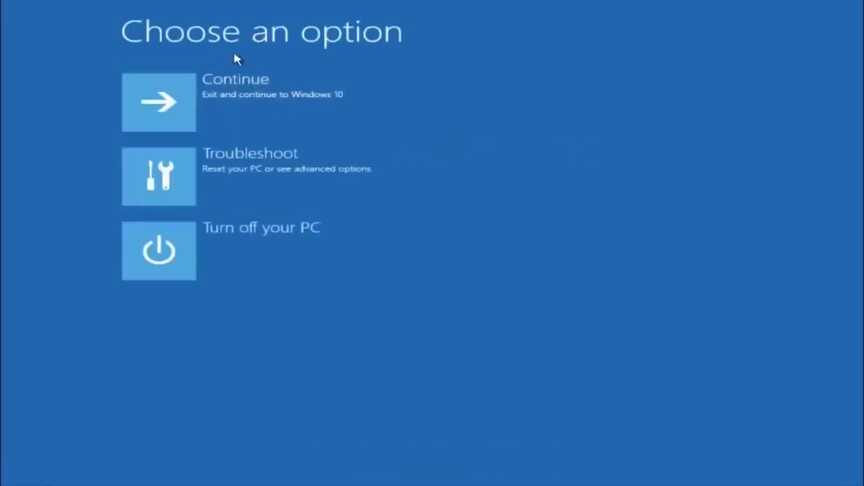
pyautogui.click(183, 177)
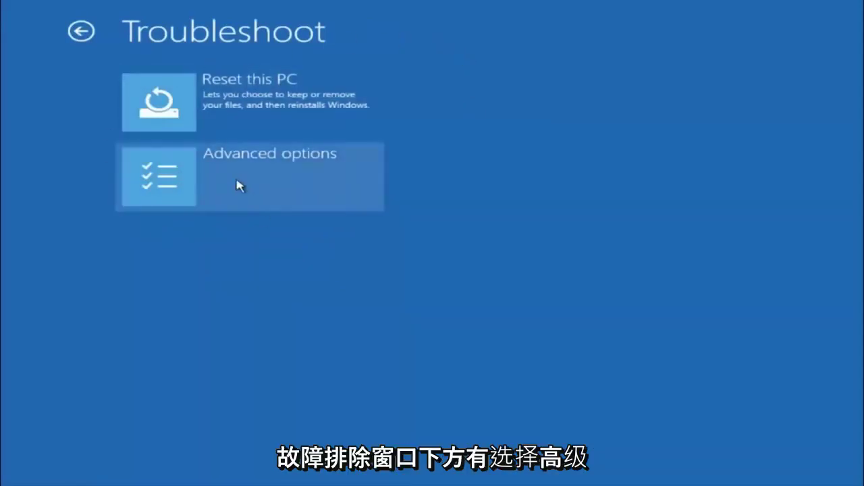
pyautogui.click(195, 182)
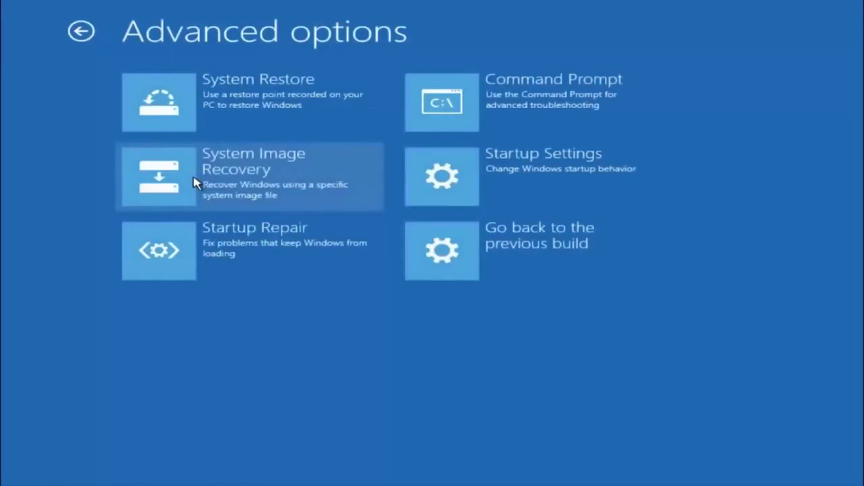
pyautogui.click(202, 94)
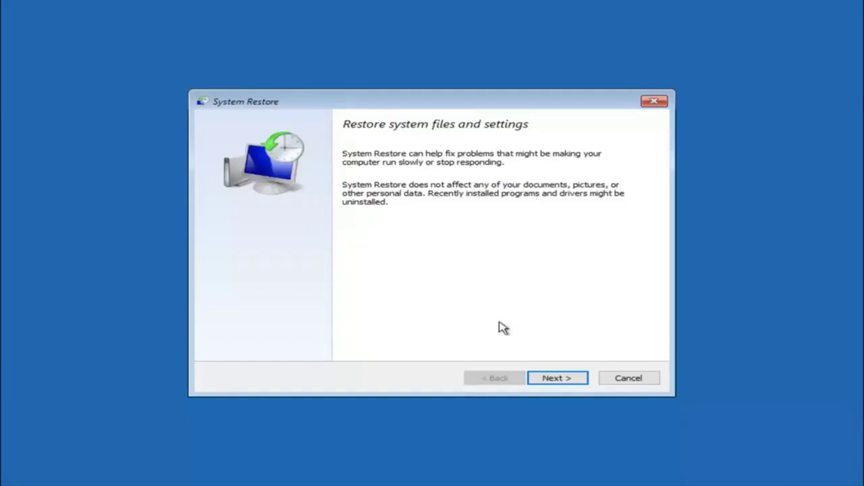
# Move past the welcome page and select the 10/5/2016 'before update' restore point
pyautogui.click(538, 381)
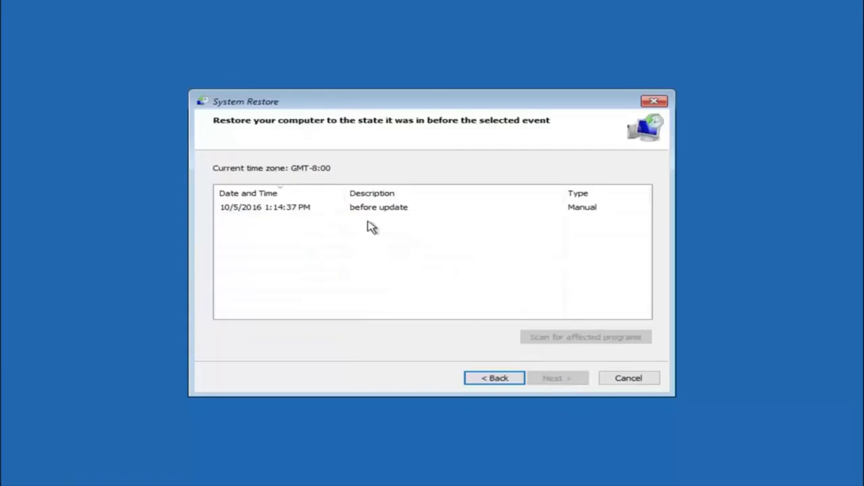
pyautogui.click(247, 211)
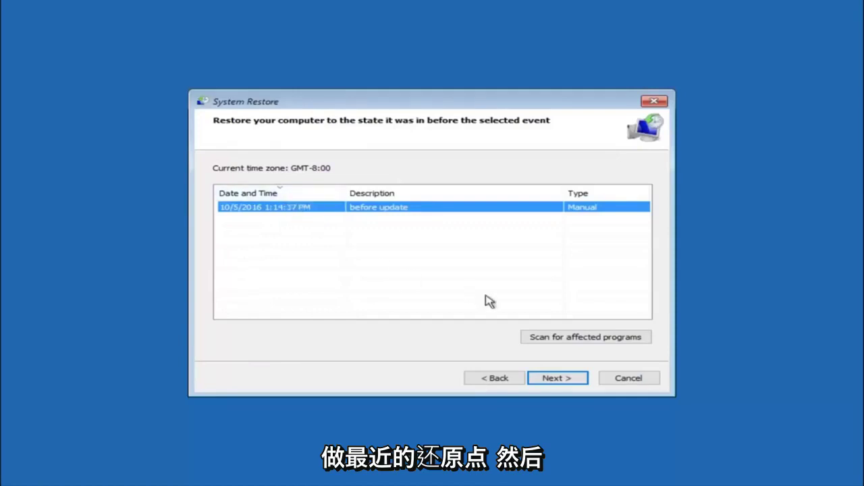
# Confirm and start the restore to 'before update', accept the warning, then restart
pyautogui.click(555, 380)
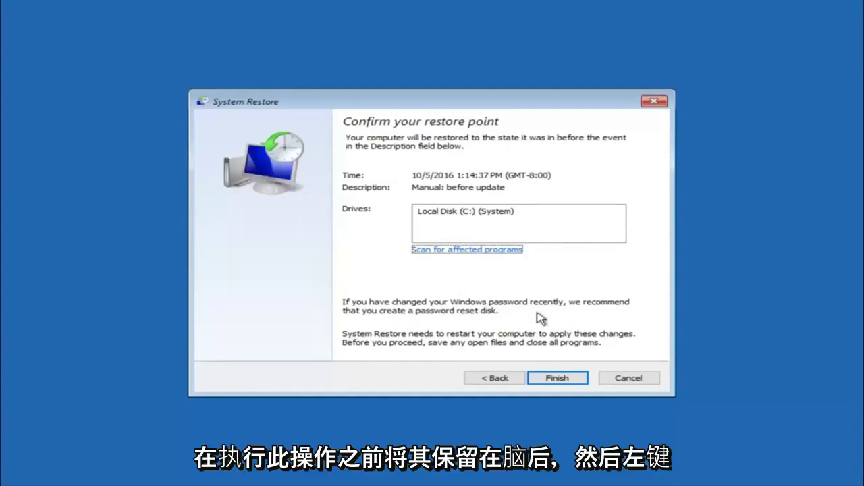
pyautogui.click(559, 382)
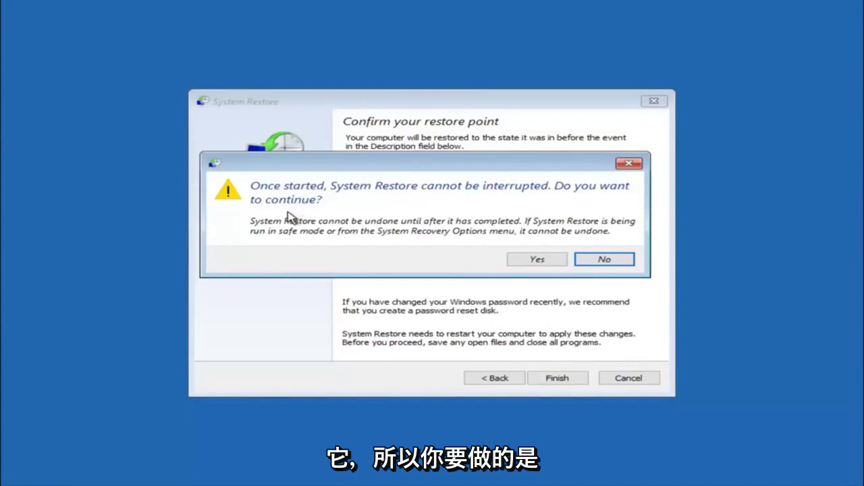
pyautogui.click(531, 263)
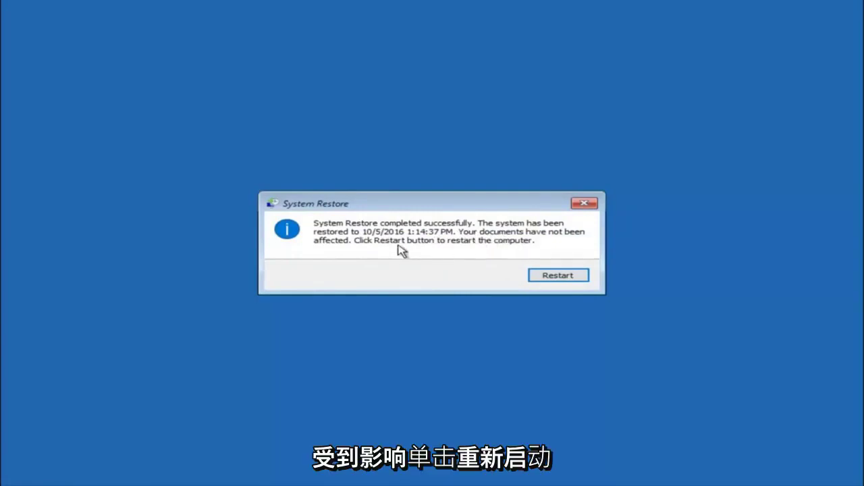
pyautogui.click(548, 278)
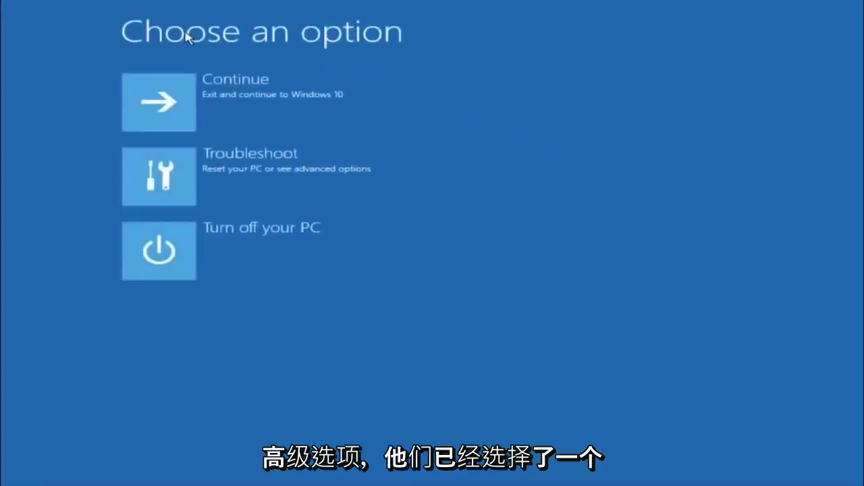
# From Choose an option, open Troubleshoot and then the Advanced options page
pyautogui.click(205, 178)
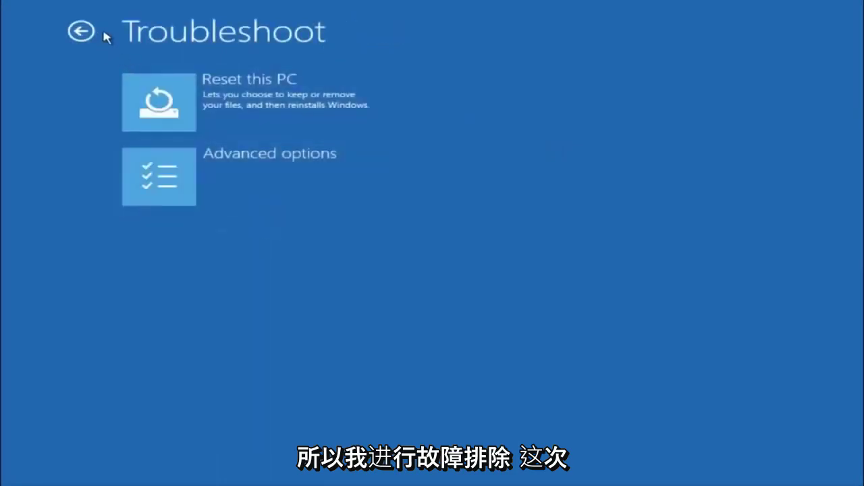
pyautogui.click(201, 174)
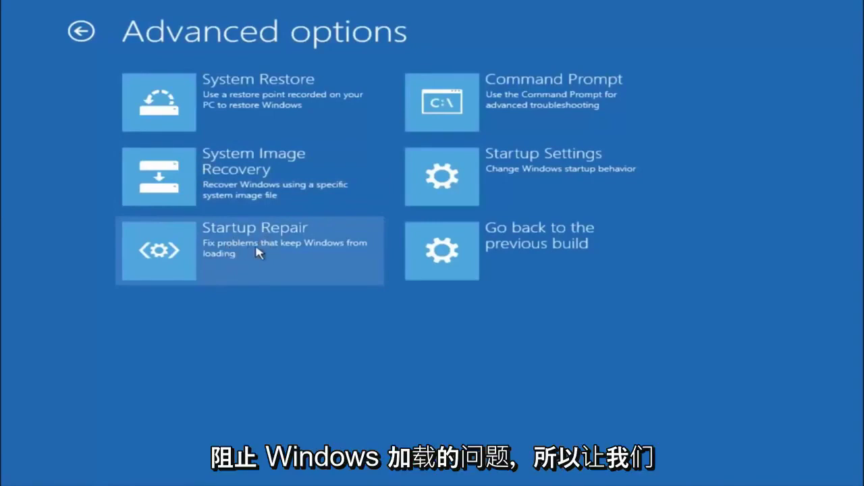
# Run Startup Repair and let it diagnose until Choose an option returns
pyautogui.click(167, 255)
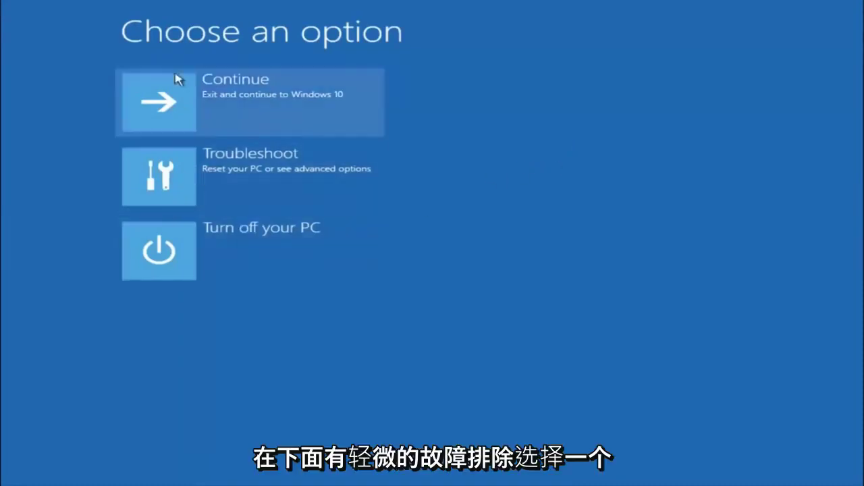
# Open the Command Prompt tile via Troubleshoot and Advanced options
pyautogui.click(166, 185)
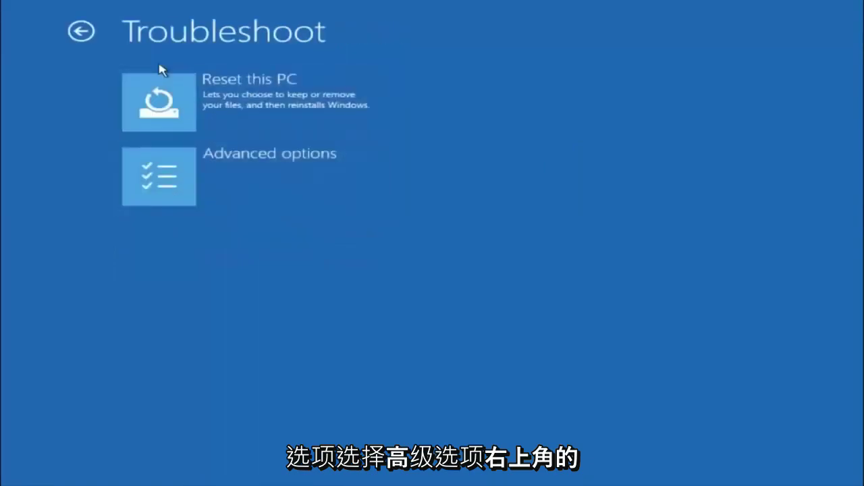
pyautogui.click(200, 169)
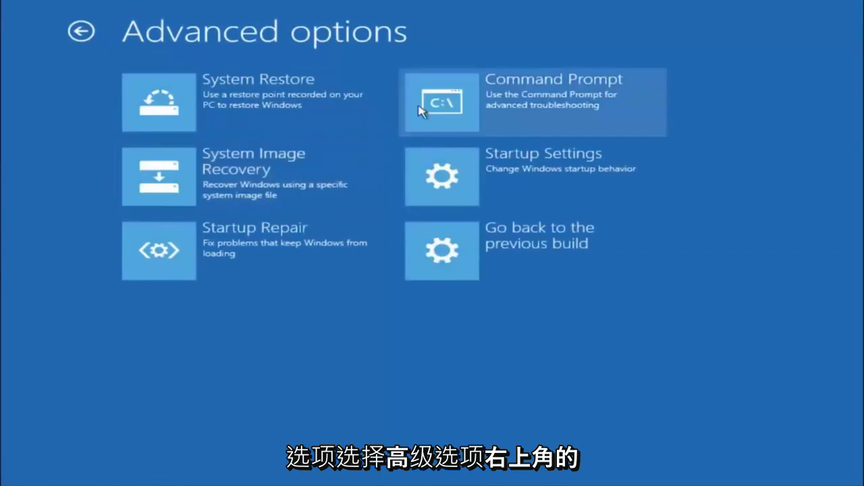
pyautogui.click(508, 111)
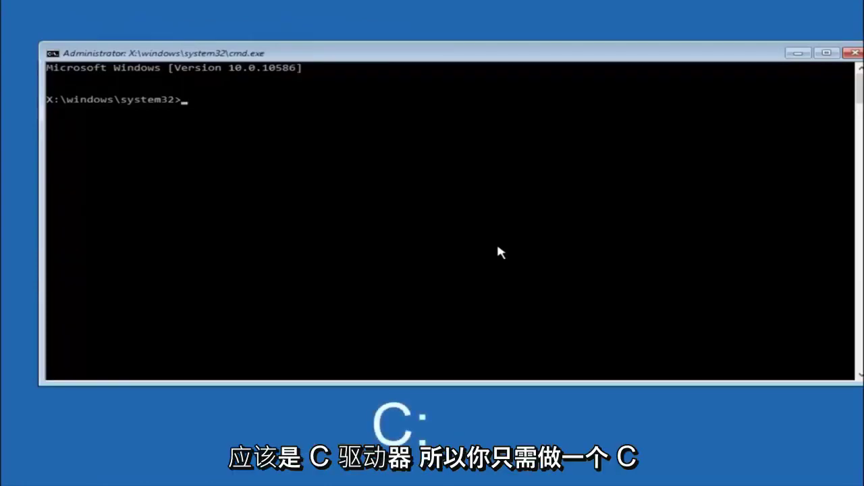
# Switch to drive C:, list its folders with dir, and start typing cd \windows
pyautogui.write('c:')
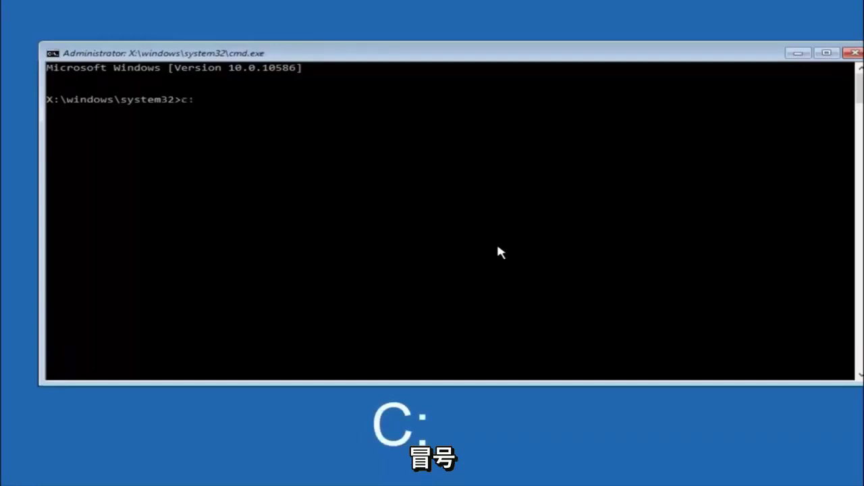
pyautogui.press('Return')
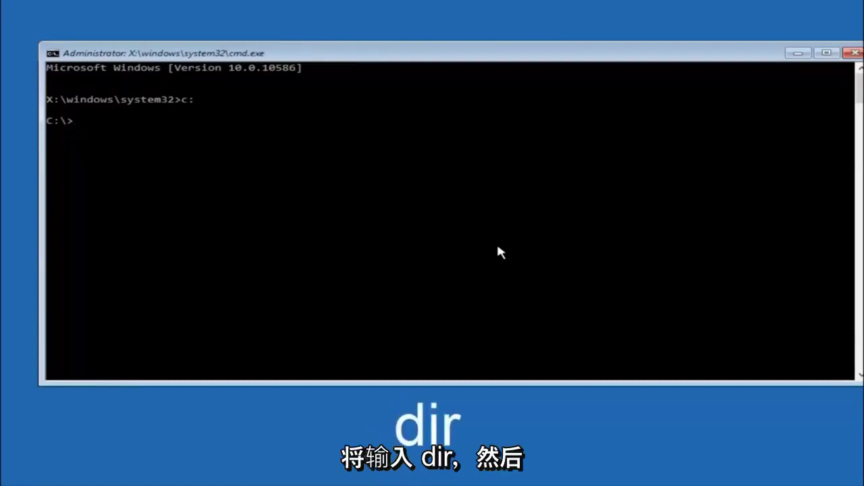
pyautogui.write('dir')
pyautogui.press('Return')
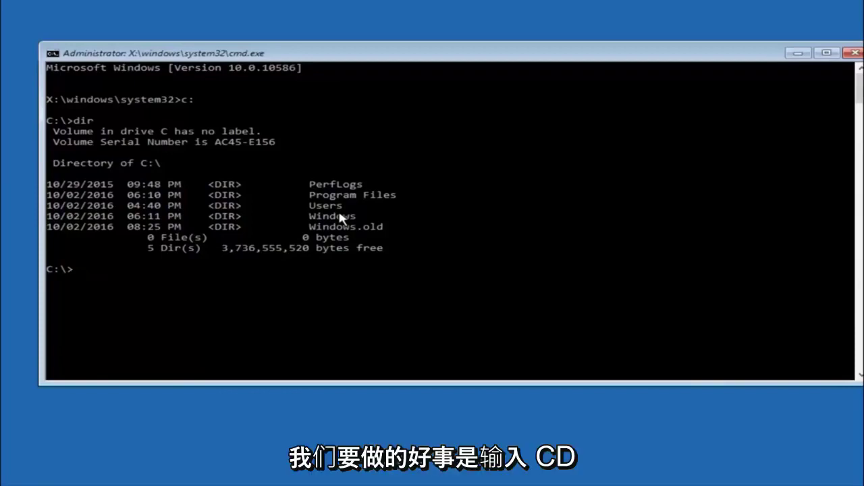
pyautogui.write('cd')
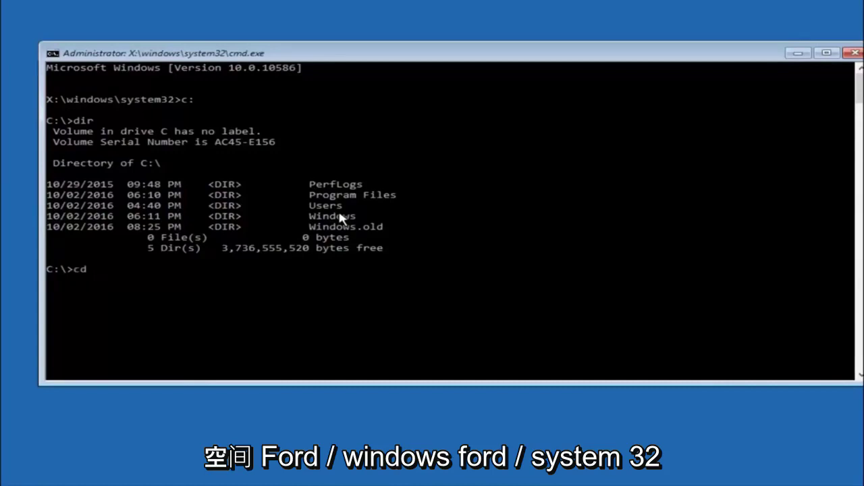
pyautogui.write('  \\windows\\system32\\config')
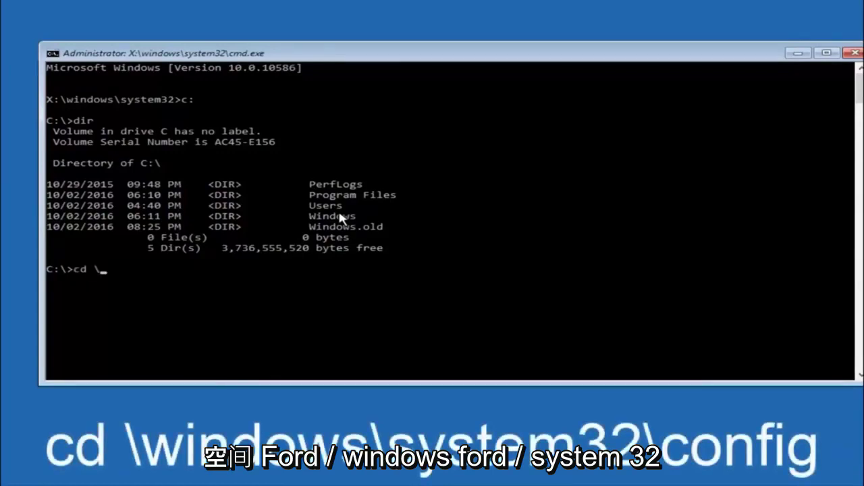
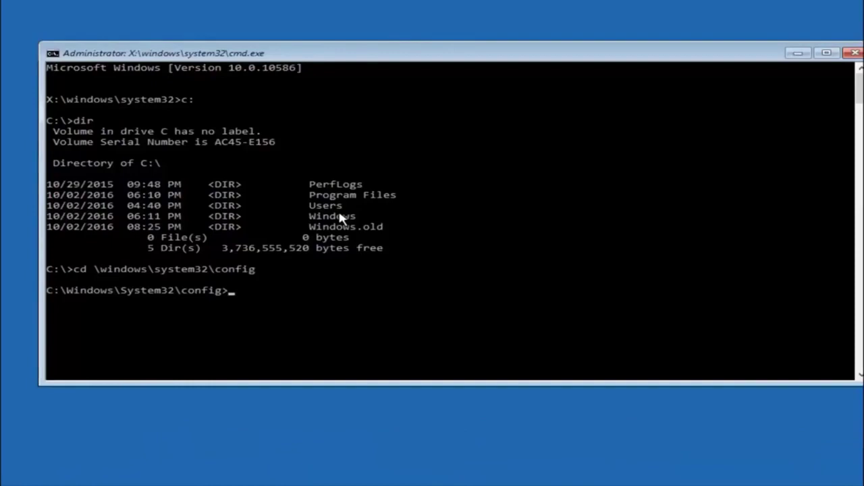
# Type 'md backup' at the C:\Windows\System32\config prompt without running it
pyautogui.write('md')
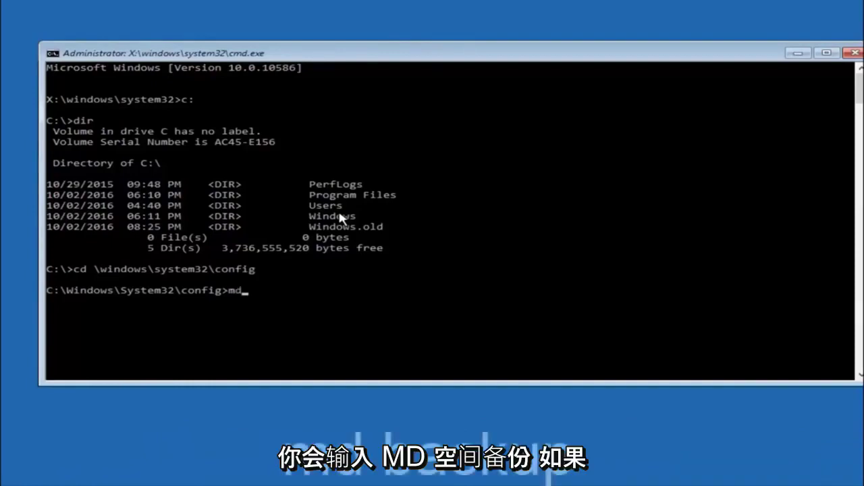
pyautogui.write(' back')
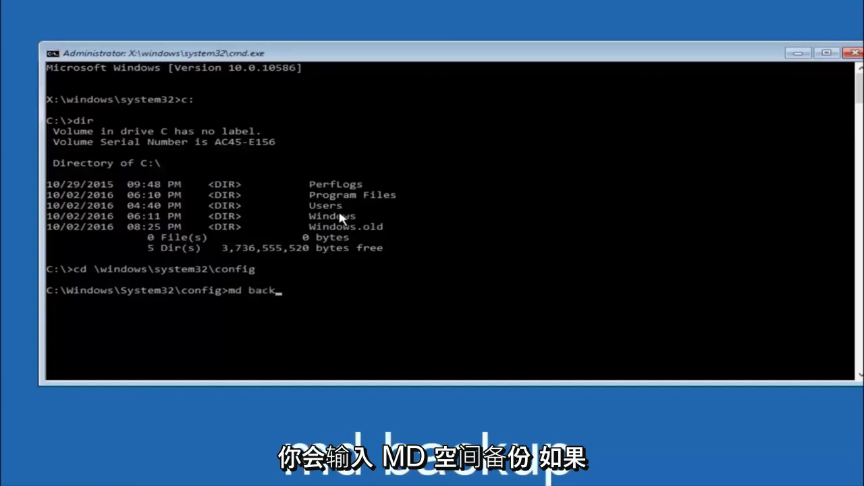
pyautogui.write('up')
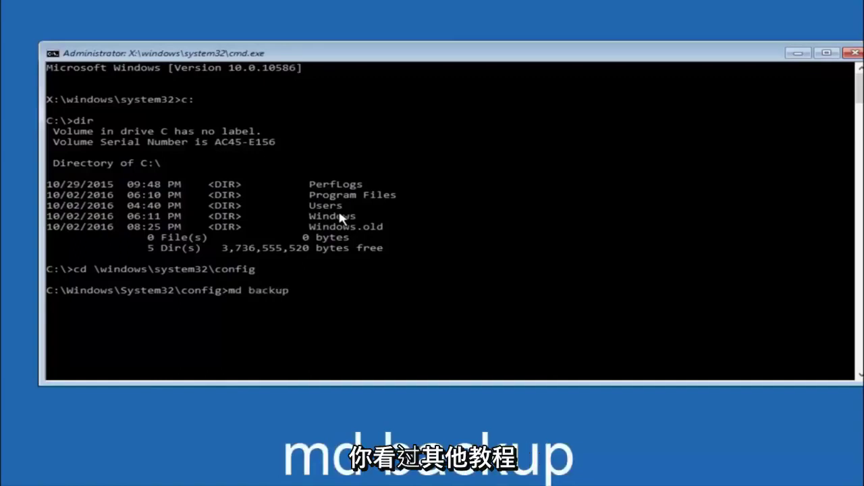
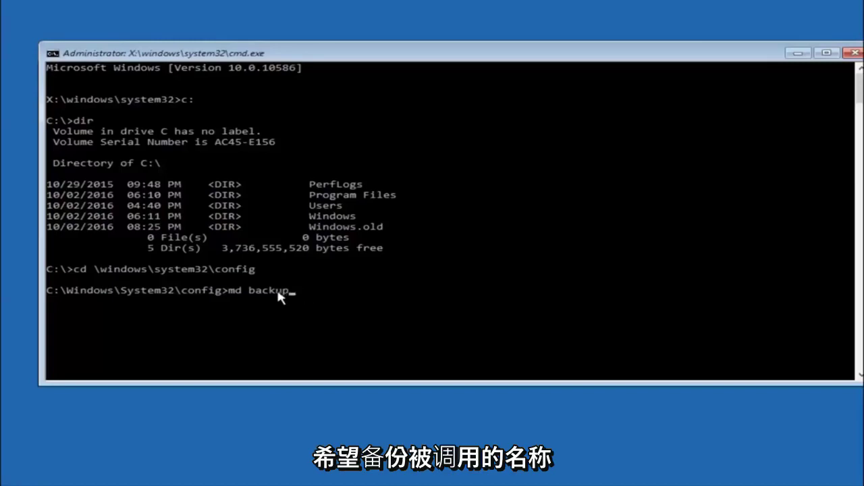
# Run md backup to create a backup folder inside C:\Windows\System32\config
pyautogui.press('Return')
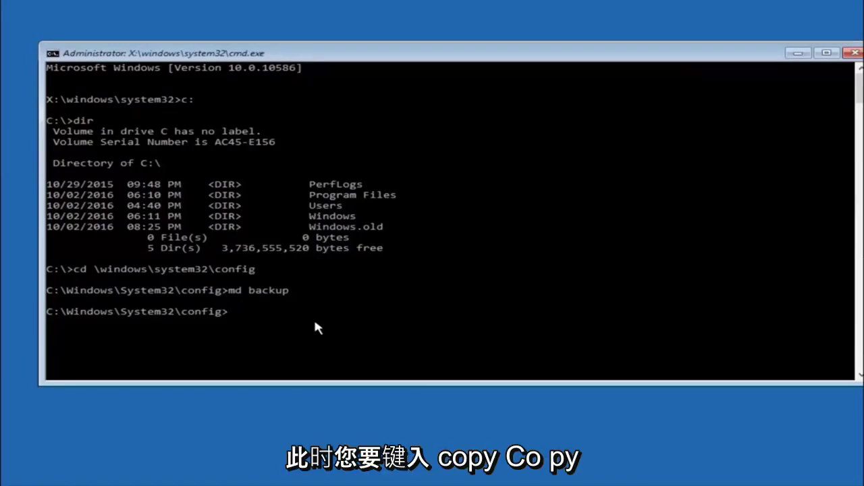
# Copy every file in the config folder into backup with copy *.* backup
pyautogui.write('copy')
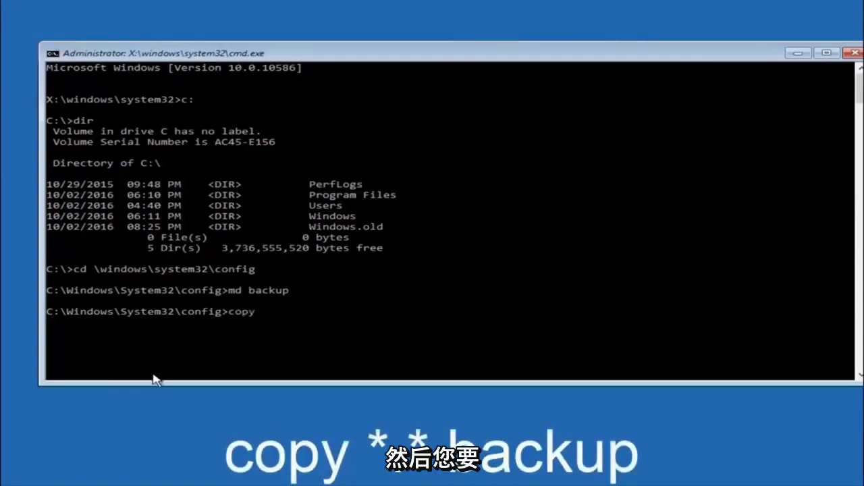
pyautogui.write(' *')
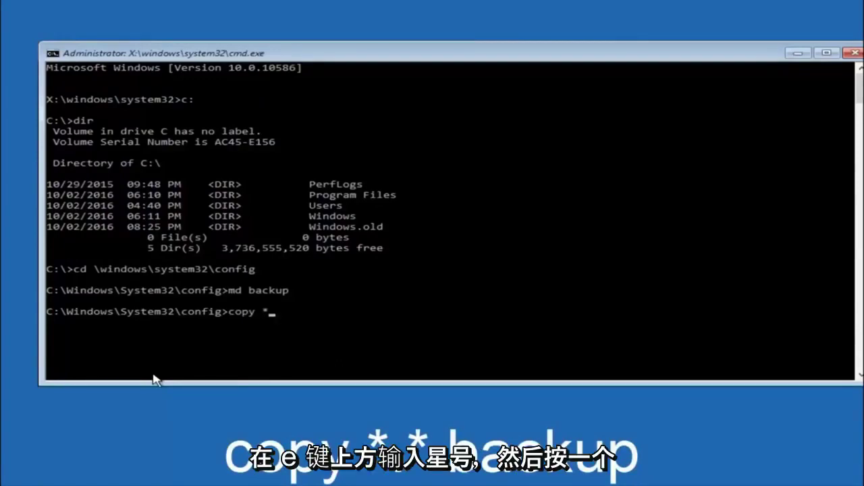
pyautogui.write(' *.')
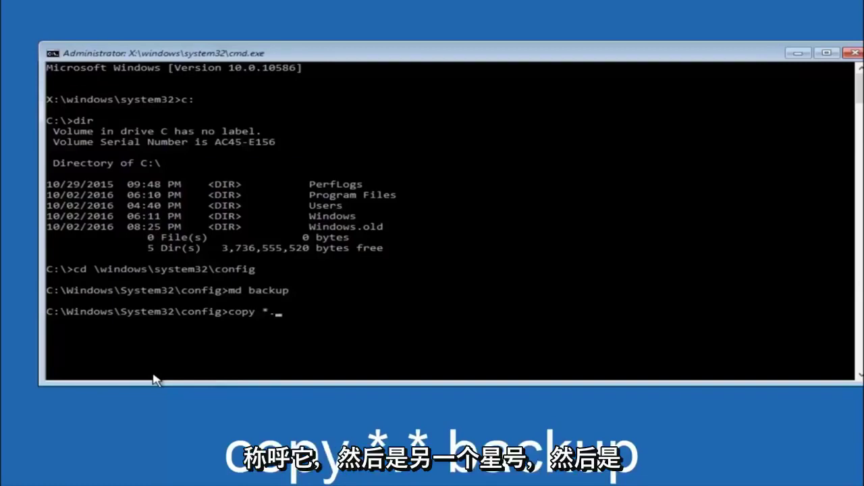
pyautogui.write('*')
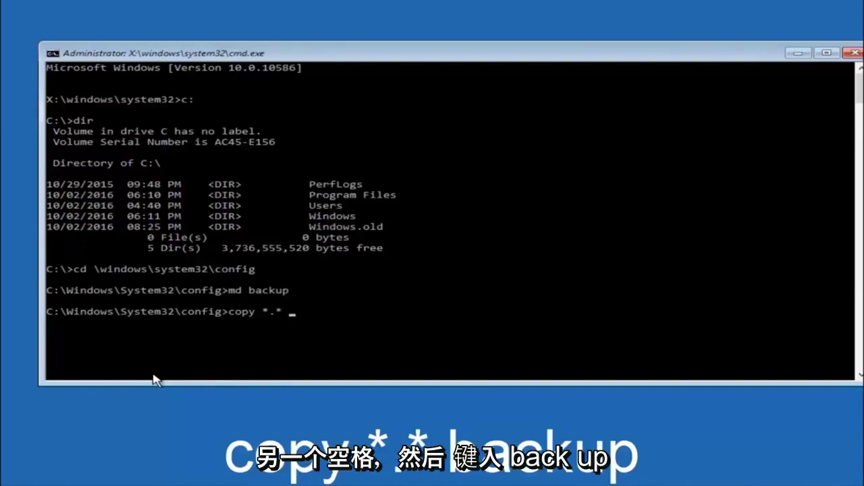
pyautogui.write(' backup')
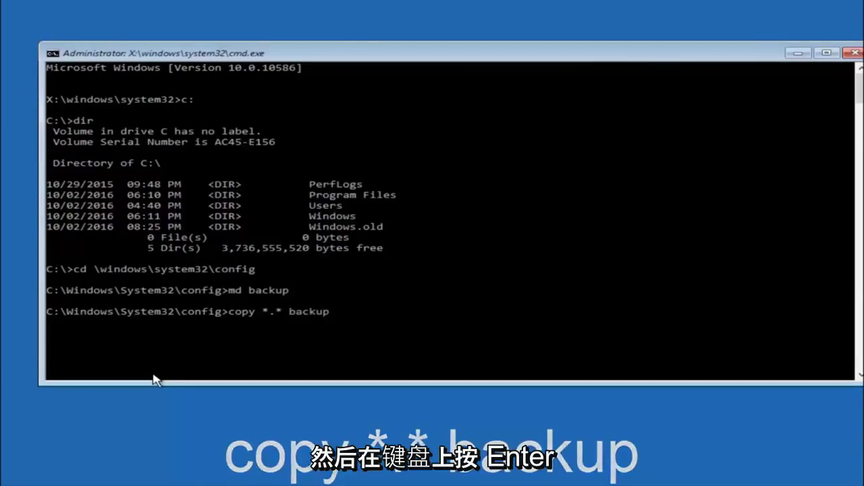
pyautogui.press('Return')
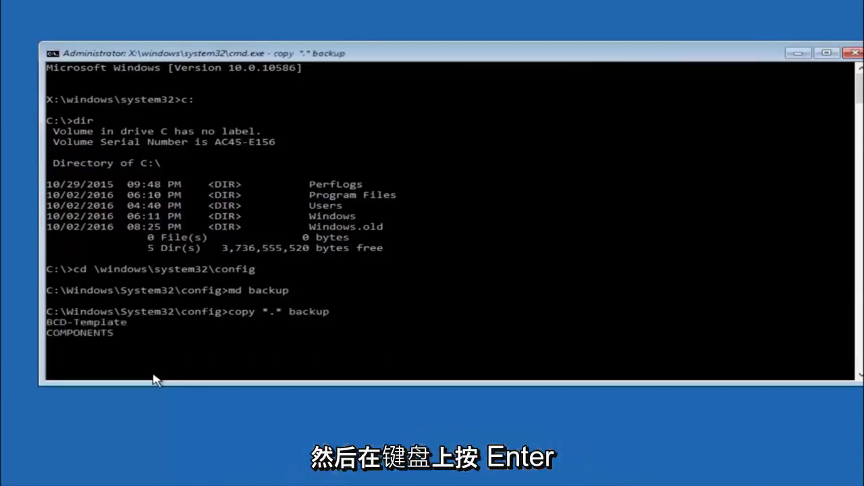
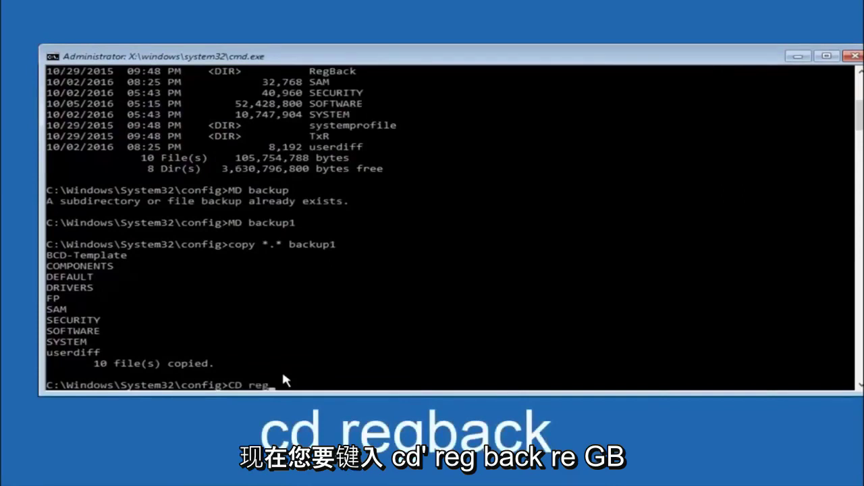
# Change into the RegBack folder with 'CD regback' and list its five 0-byte hive files using dir
pyautogui.write('back')
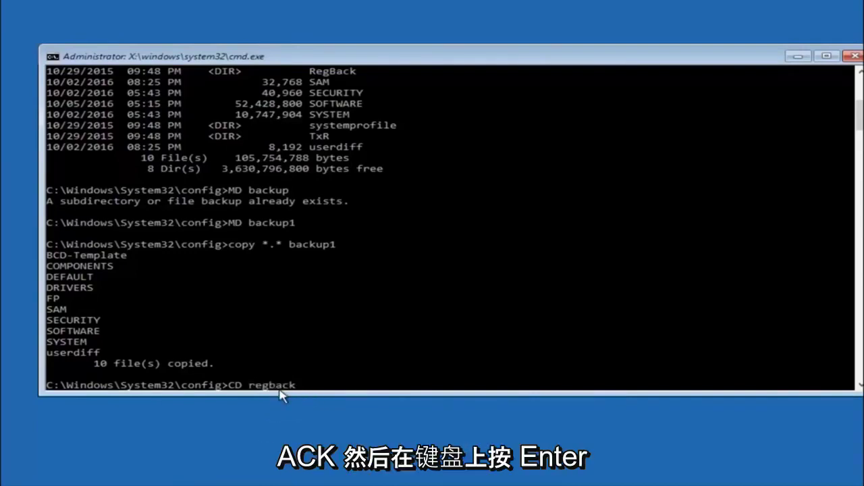
pyautogui.press('Return')
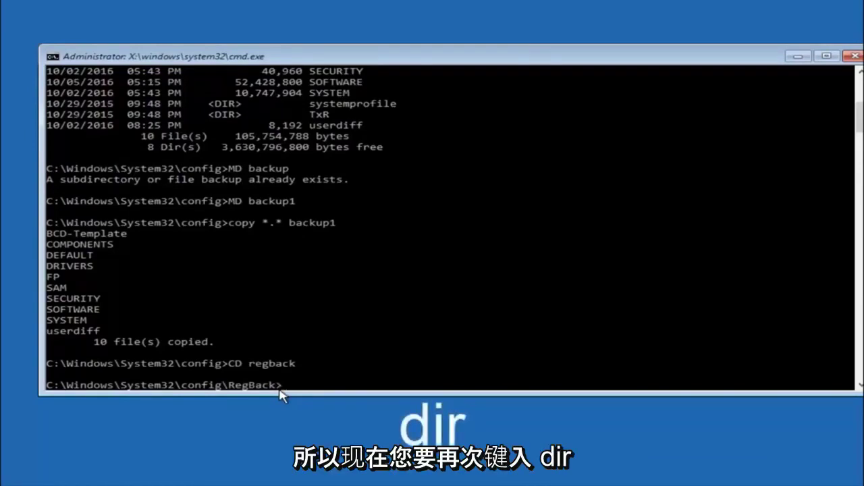
pyautogui.write('dir')
pyautogui.press('Return')
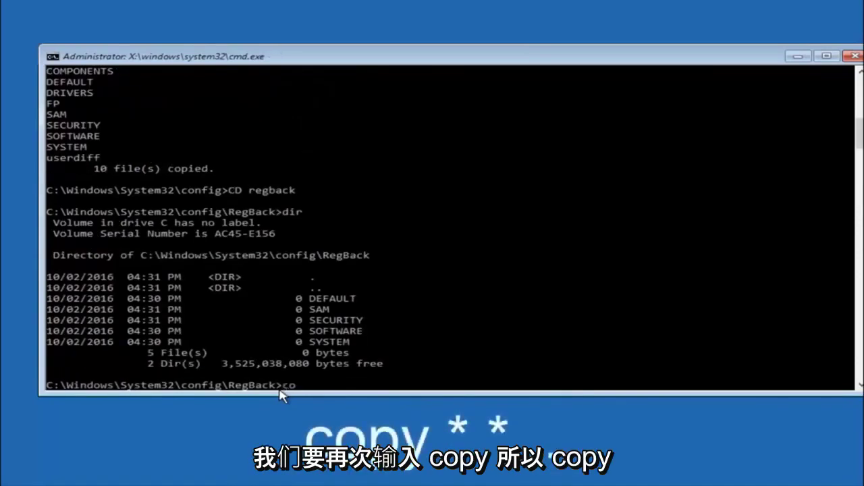
# Run 'copy *.* ..' from RegBack to copy every file into the parent config folder
pyautogui.write('copy')
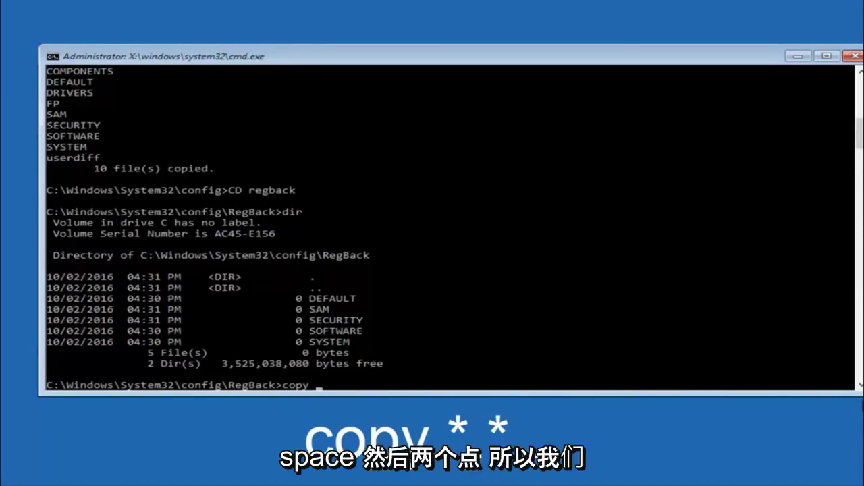
pyautogui.click(320, 391)
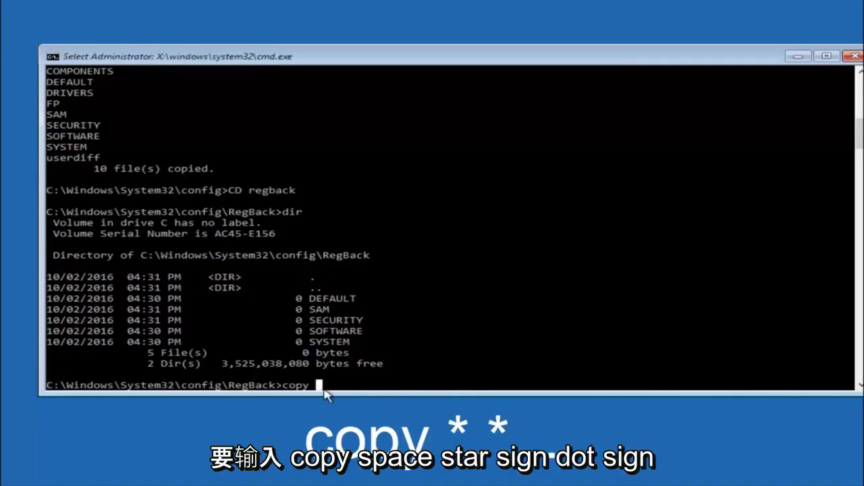
pyautogui.write('*')
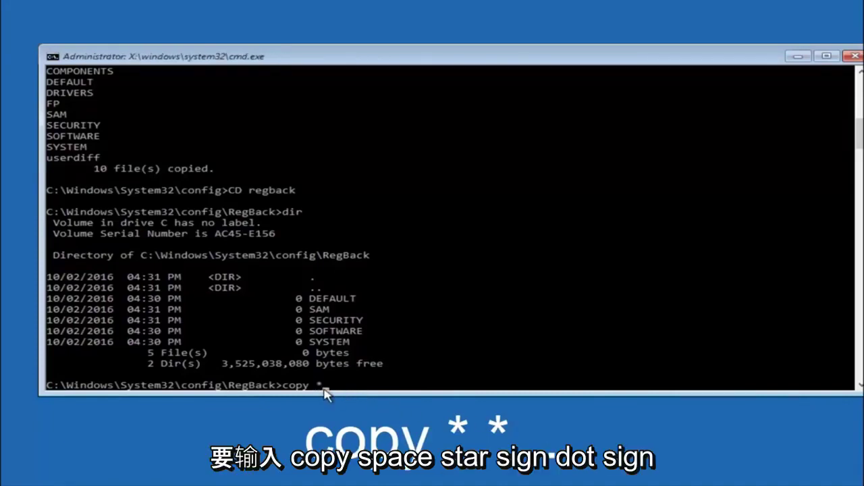
pyautogui.write('.*')
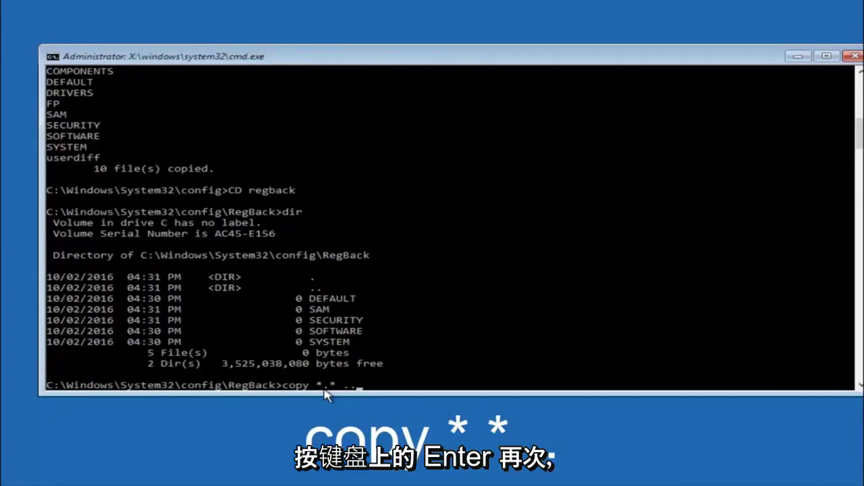
pyautogui.press('Return')
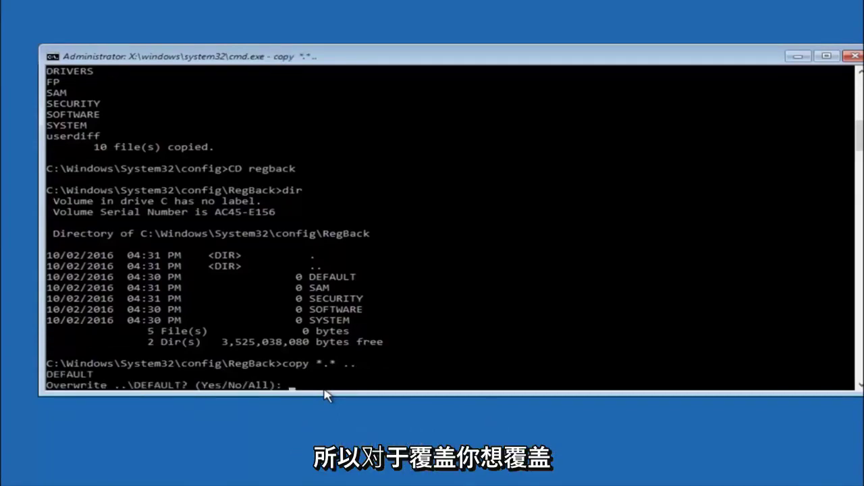
# Answer 'A' (All) at the overwrite prompt so all 5 hive files replace those in config
pyautogui.write('A')
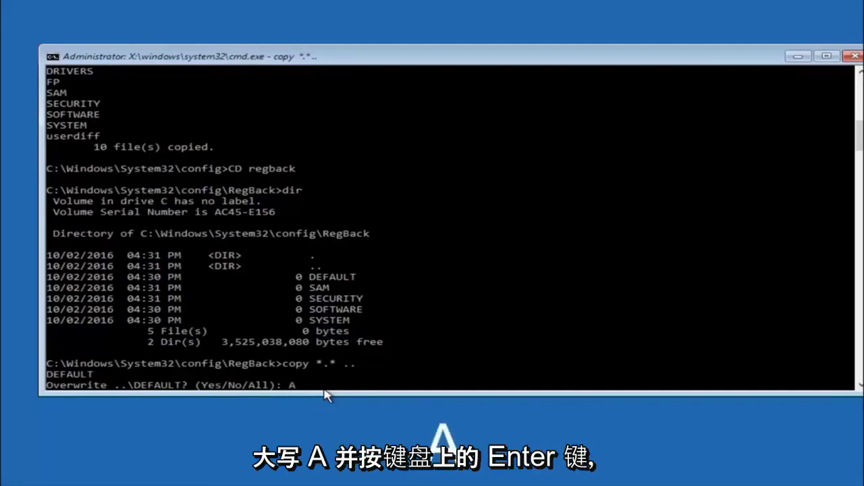
pyautogui.press('Return')
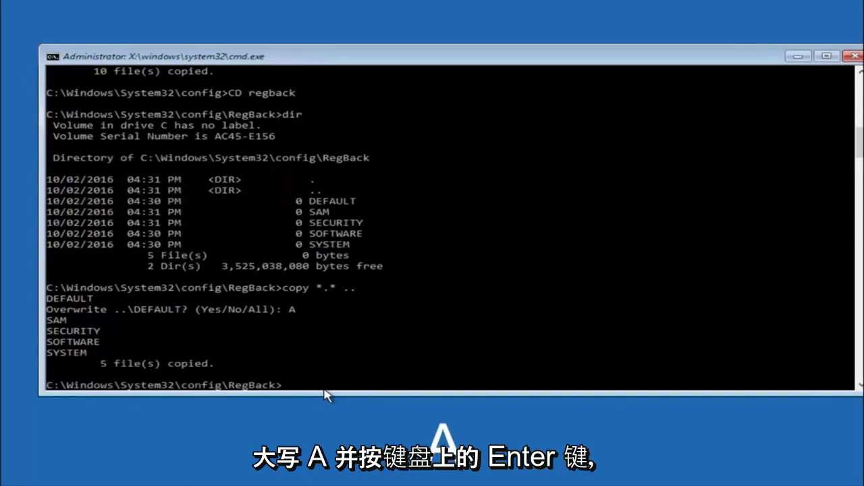